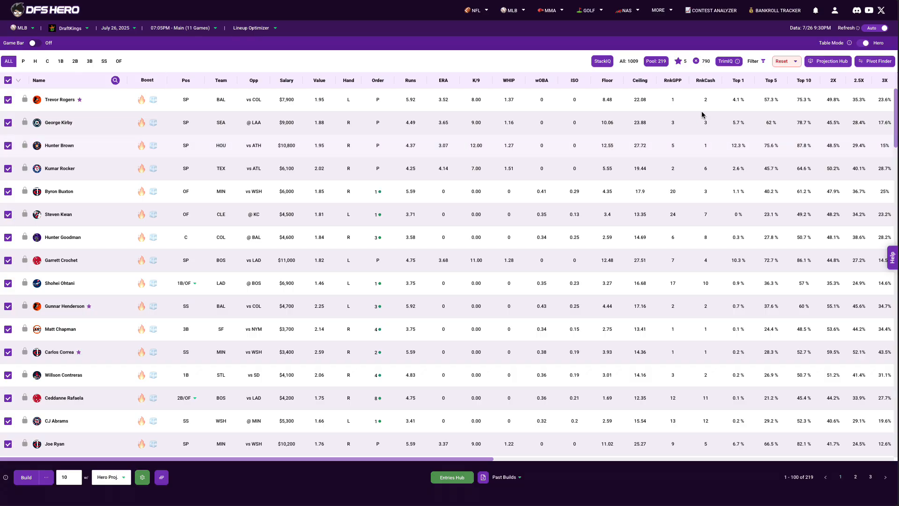
Open the Architect in the Projection Hub and name the new custom metric "Test"
{"action": "left_click", "coordinate": [820, 64]}
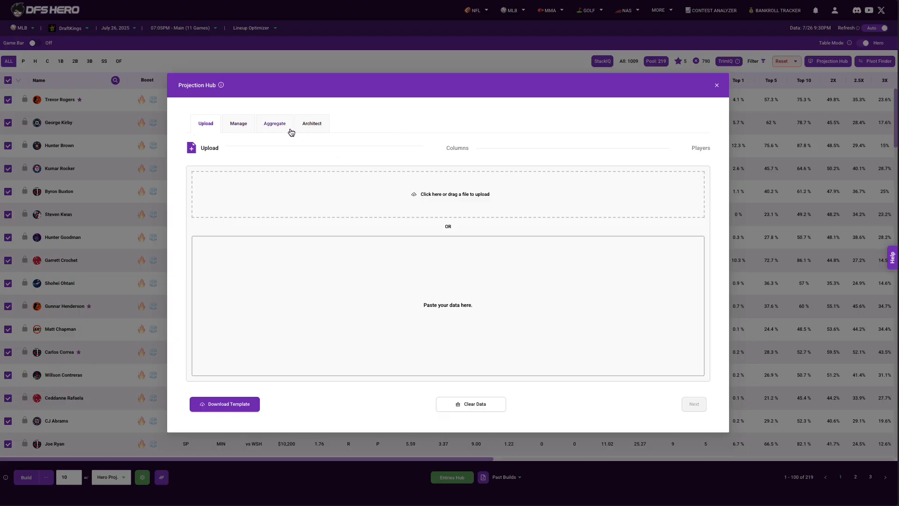
{"action": "left_click", "coordinate": [315, 128]}
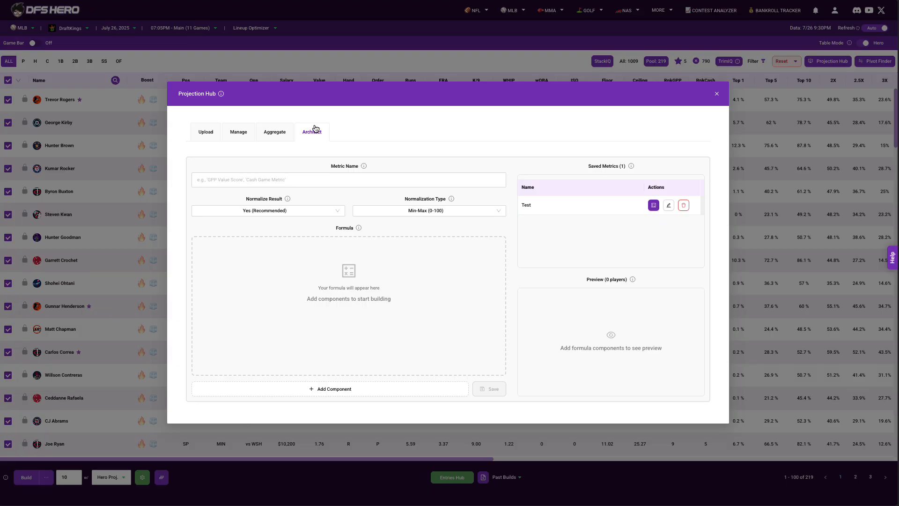
{"action": "left_click", "coordinate": [244, 182]}
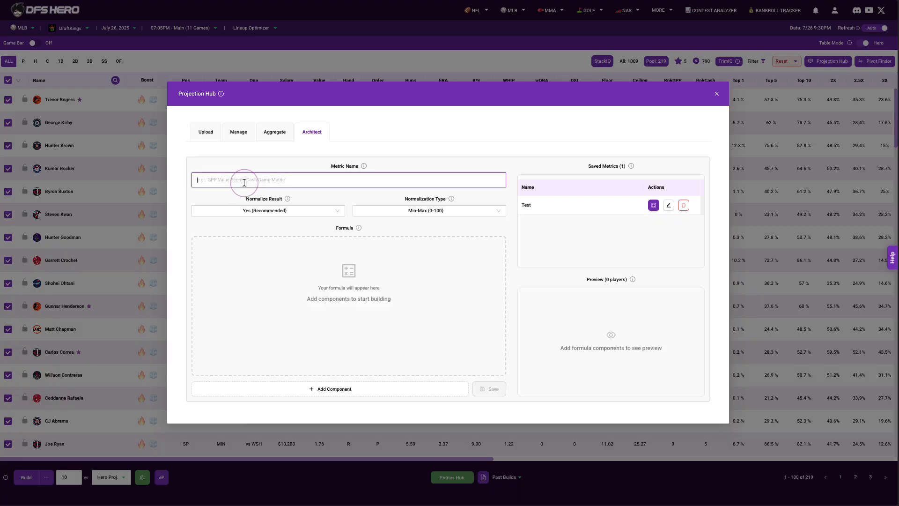
{"action": "type", "text": "T"}
{"action": "key", "text": "Tab"}
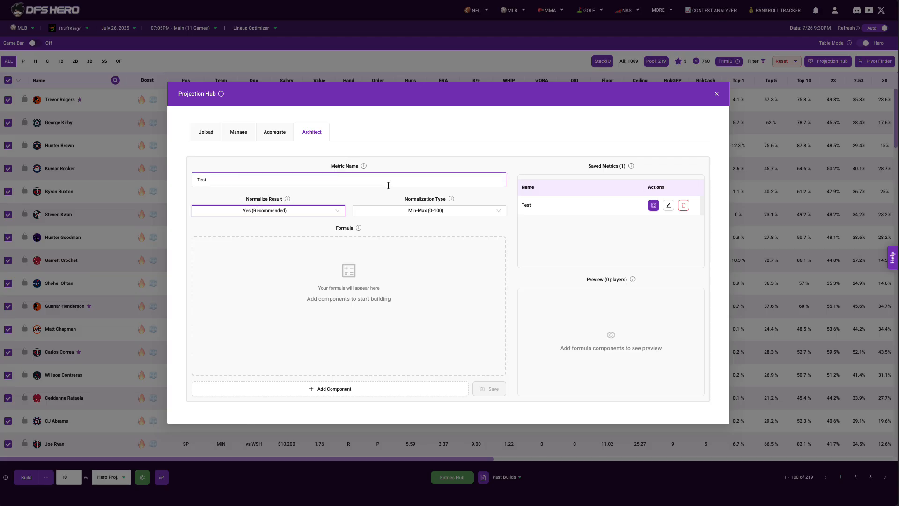
{"action": "mouse_move", "coordinate": [452, 199]}
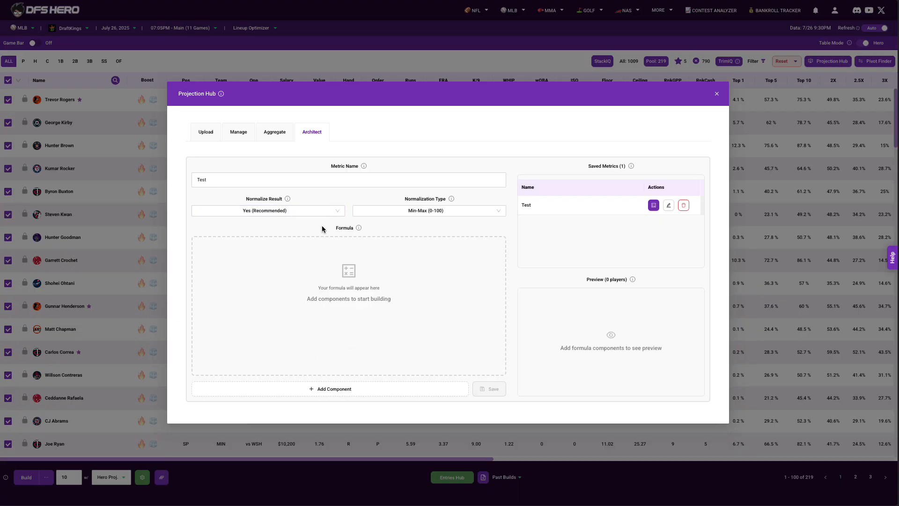
Add Hero Proj. as the formula's first component with a multiplier of 0.5
{"action": "left_click", "coordinate": [334, 389]}
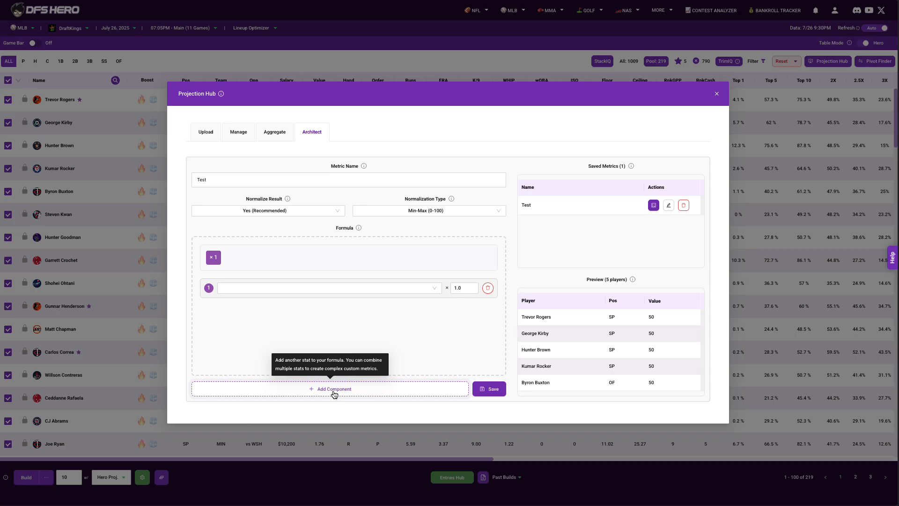
{"action": "left_click", "coordinate": [305, 288]}
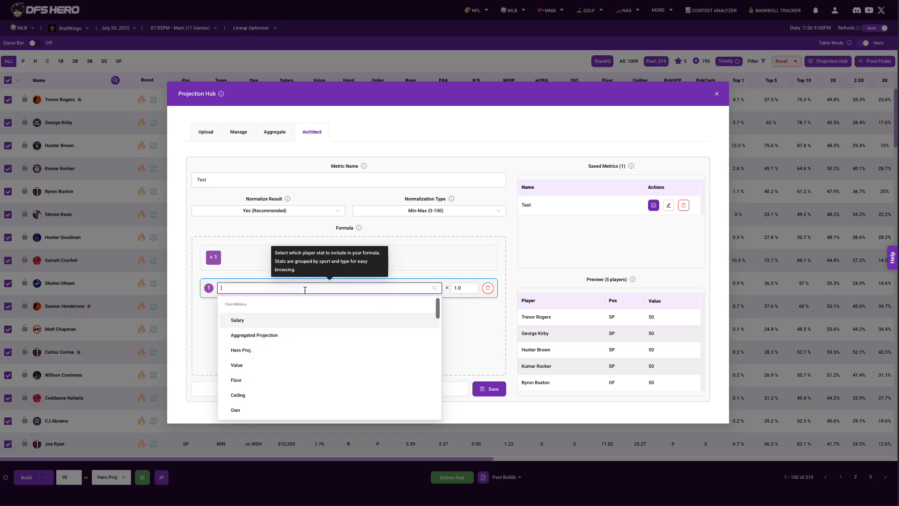
{"action": "scroll", "coordinate": [290, 334], "scroll_direction": "down", "scroll_amount": 1}
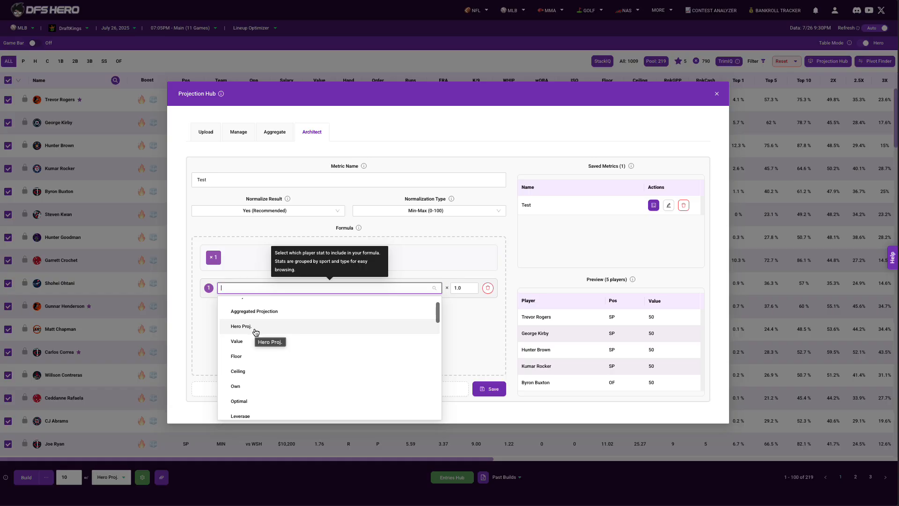
{"action": "left_click", "coordinate": [241, 326]}
{"action": "left_click", "coordinate": [474, 286]}
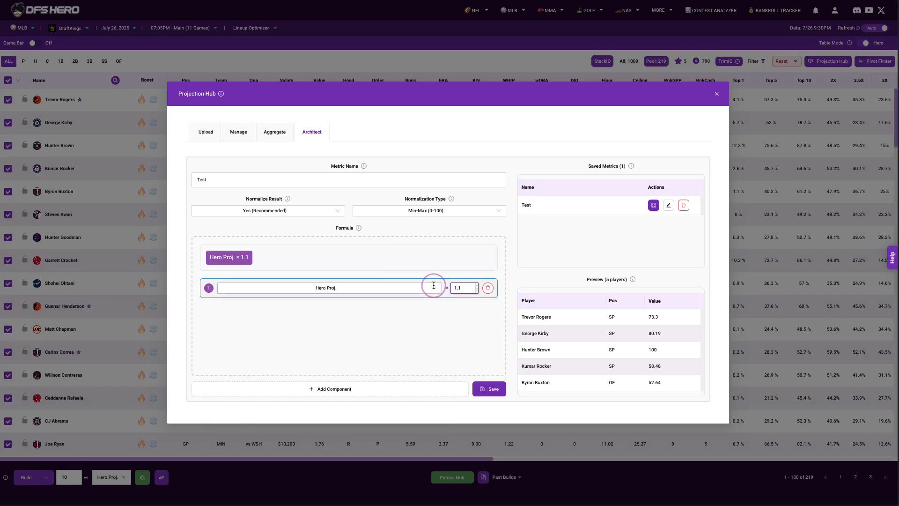
{"action": "double_click", "coordinate": [460, 292]}
{"action": "type", "text": "0.5"}
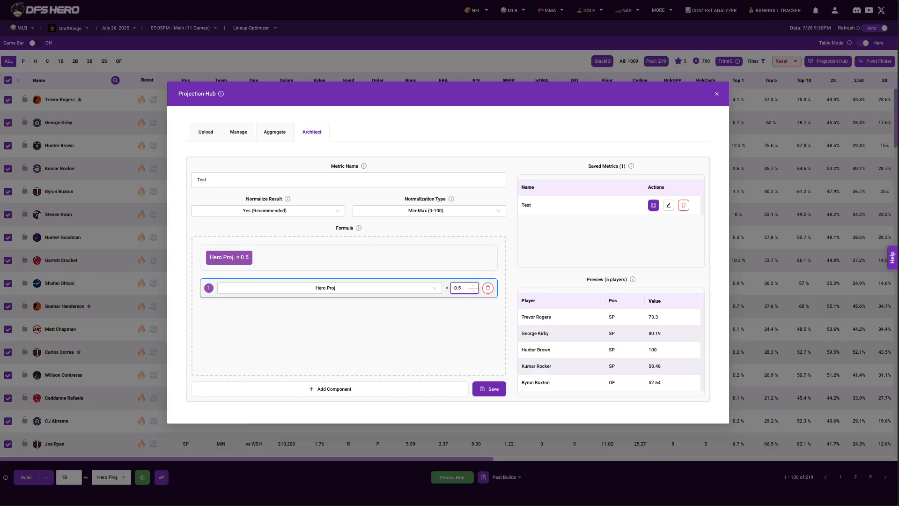
Add Optimal as the formula's second component with a multiplier of 0.2
{"action": "left_click", "coordinate": [366, 390]}
{"action": "left_click", "coordinate": [328, 314]}
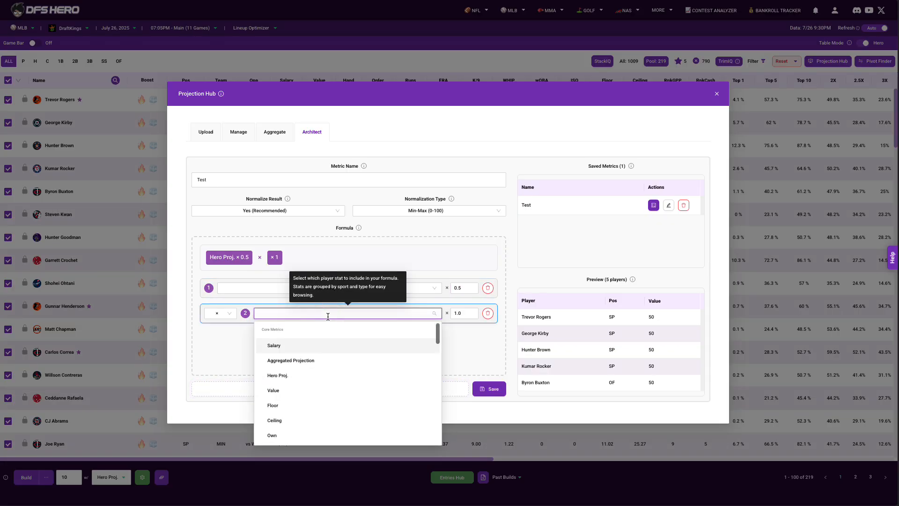
{"action": "type", "text": "optima"}
{"action": "left_click", "coordinate": [325, 345]}
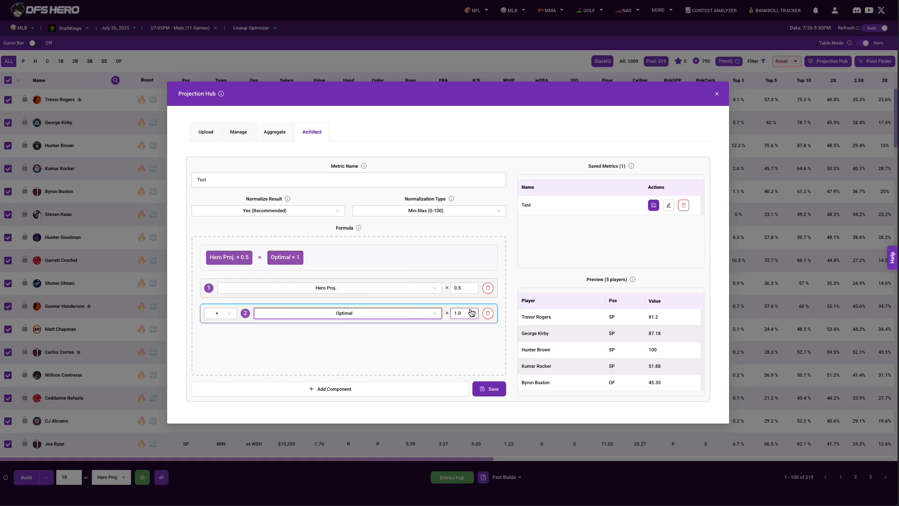
{"action": "double_click", "coordinate": [460, 313]}
{"action": "type", "text": "0.2"}
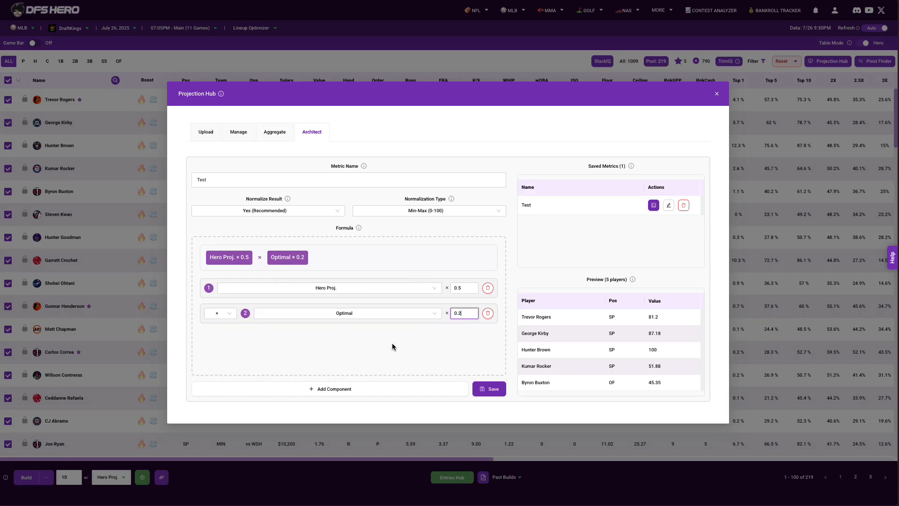
Add Own as the formula's third component with a multiplier of 0.3 and save the metric
{"action": "left_click", "coordinate": [337, 390]}
{"action": "left_click", "coordinate": [328, 339]}
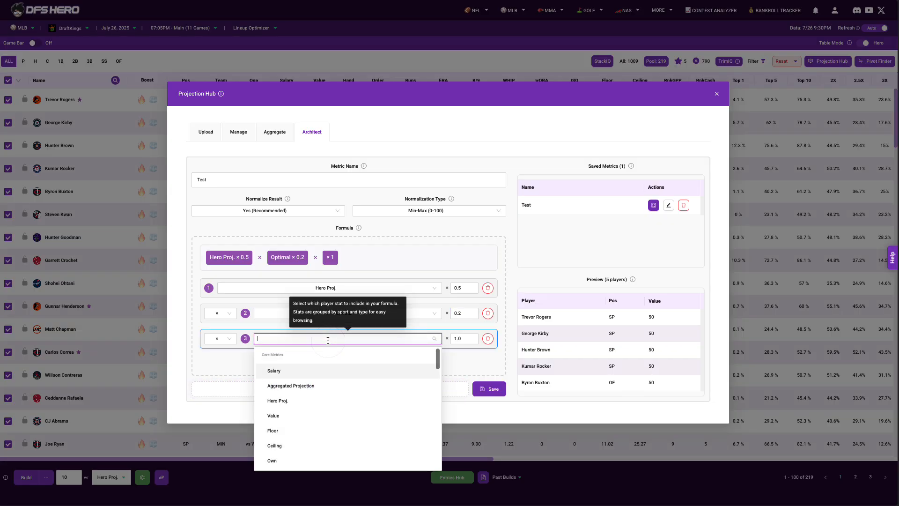
{"action": "type", "text": "own"}
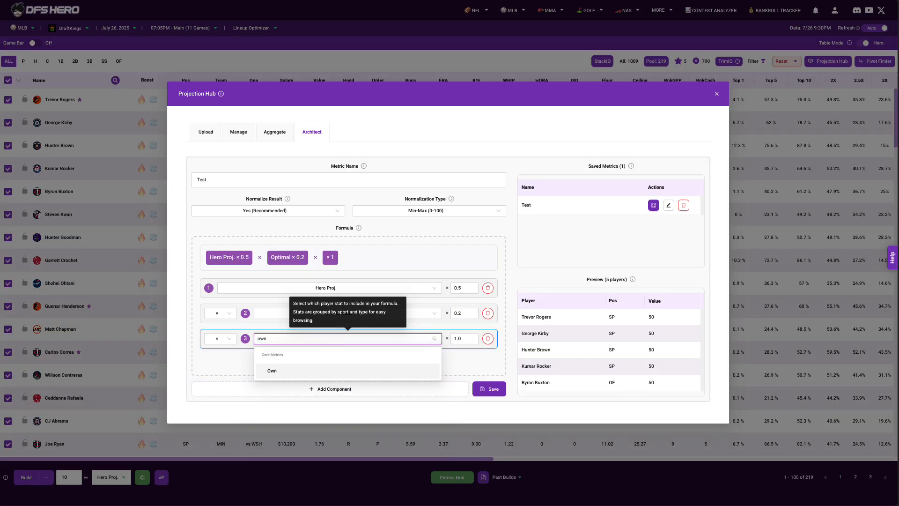
{"action": "left_click", "coordinate": [327, 371]}
{"action": "left_click", "coordinate": [460, 338]}
{"action": "type", "text": "0.3"}
{"action": "left_click", "coordinate": [431, 368]}
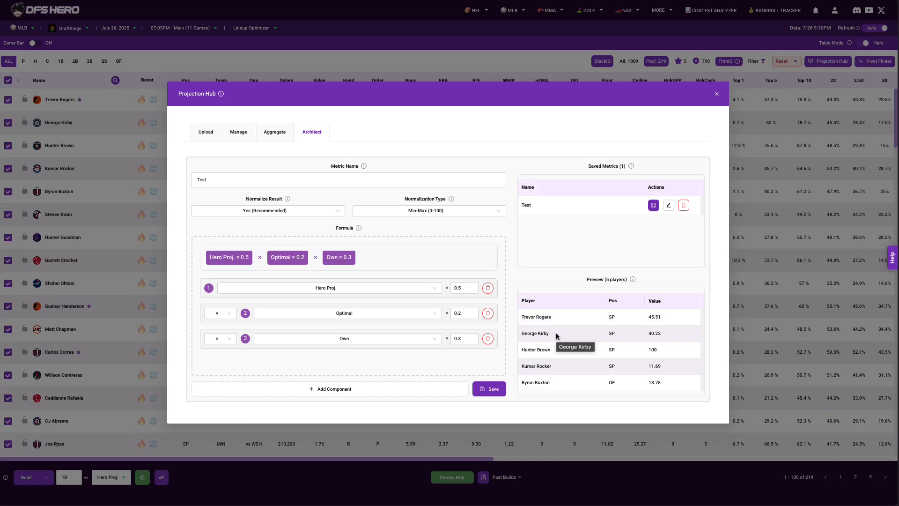
{"action": "left_click", "coordinate": [491, 391]}
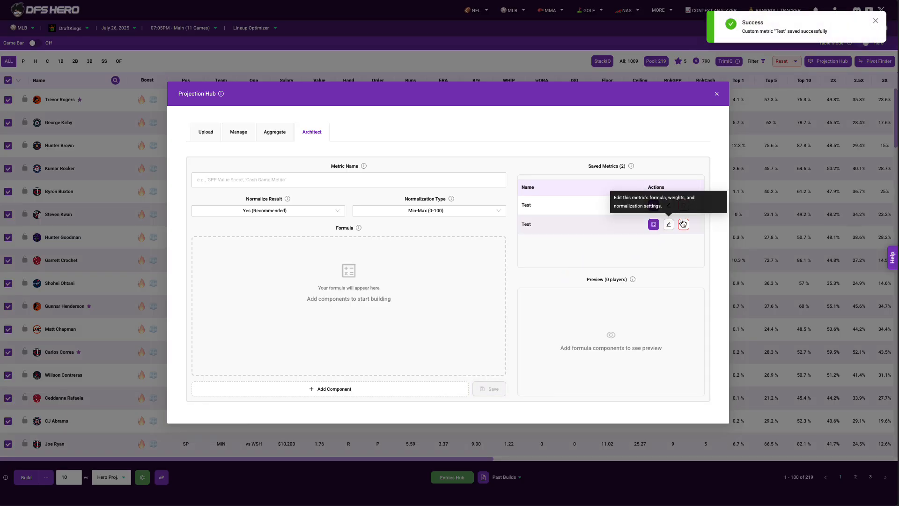
Delete the older duplicate Test metric from the saved metrics, and open the remaining one for editing and update it unchanged
{"action": "left_click", "coordinate": [682, 204]}
{"action": "key", "text": "Return"}
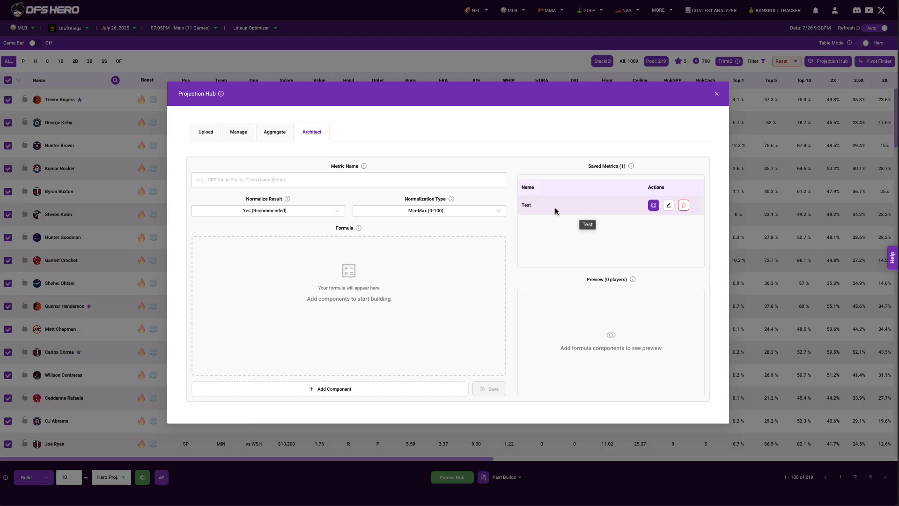
{"action": "left_click", "coordinate": [668, 206]}
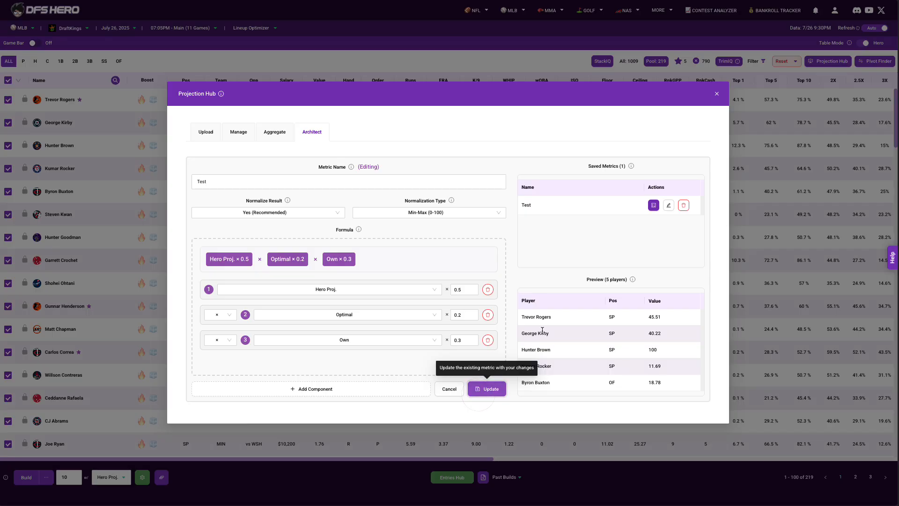
{"action": "left_click", "coordinate": [480, 388]}
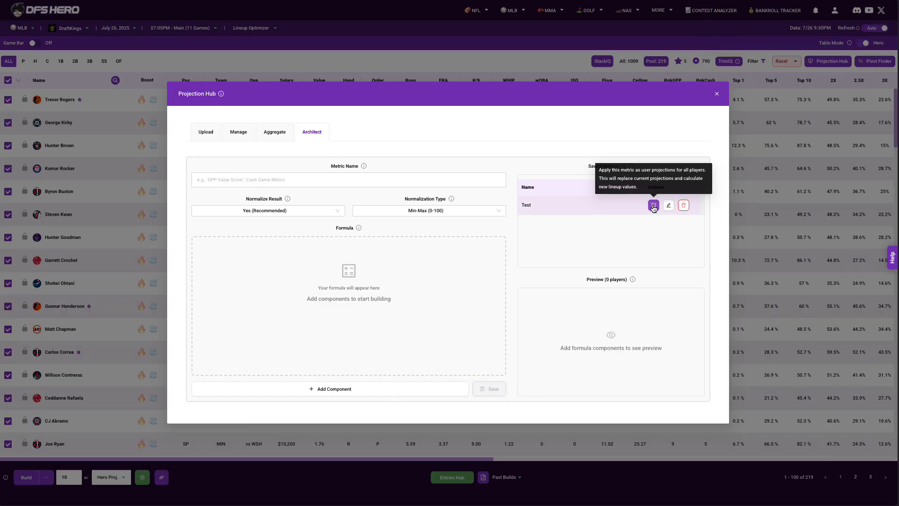
Apply the saved Test metric as user projections for all players and bring up the User Proj. column in the player table
{"action": "left_click", "coordinate": [653, 208]}
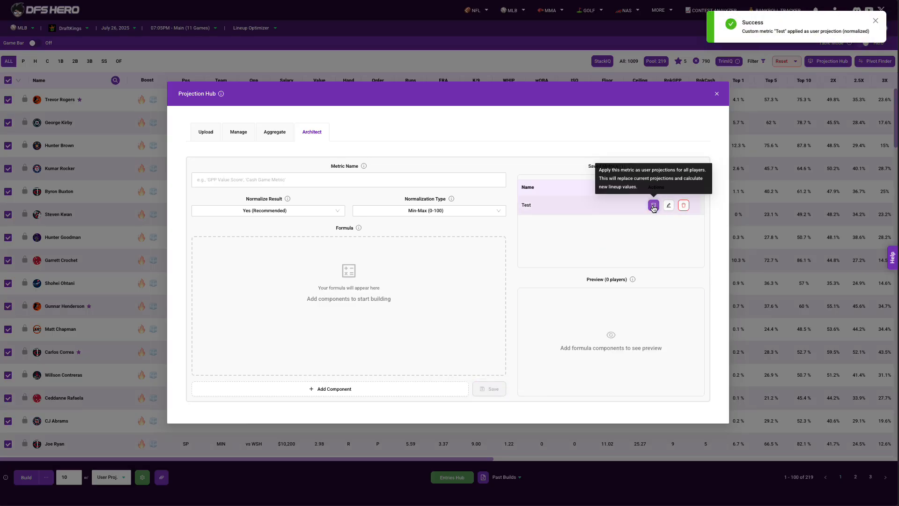
{"action": "left_click", "coordinate": [786, 195]}
{"action": "scroll", "coordinate": [786, 194], "scroll_direction": "right", "scroll_amount": 15}
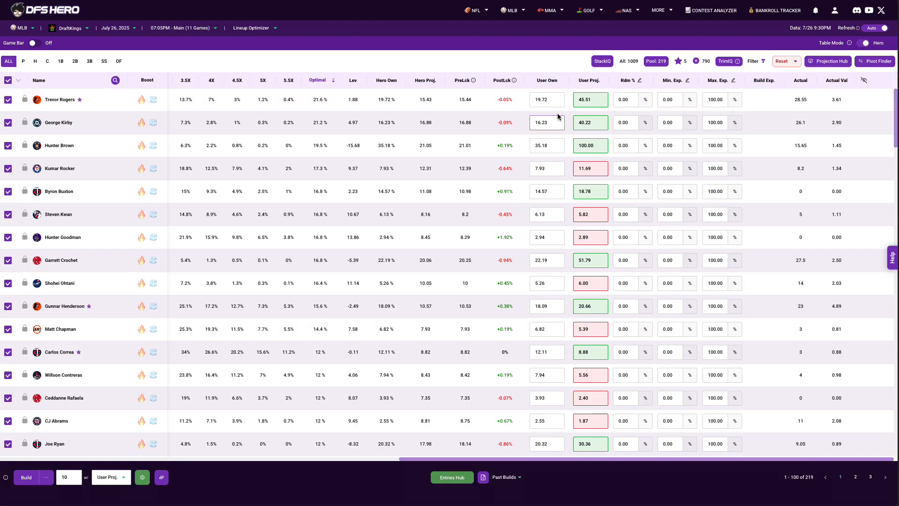
{"action": "left_click", "coordinate": [580, 120]}
Build 10 lineups from the user projections and look through the generated lineup cards
{"action": "left_click", "coordinate": [27, 478]}
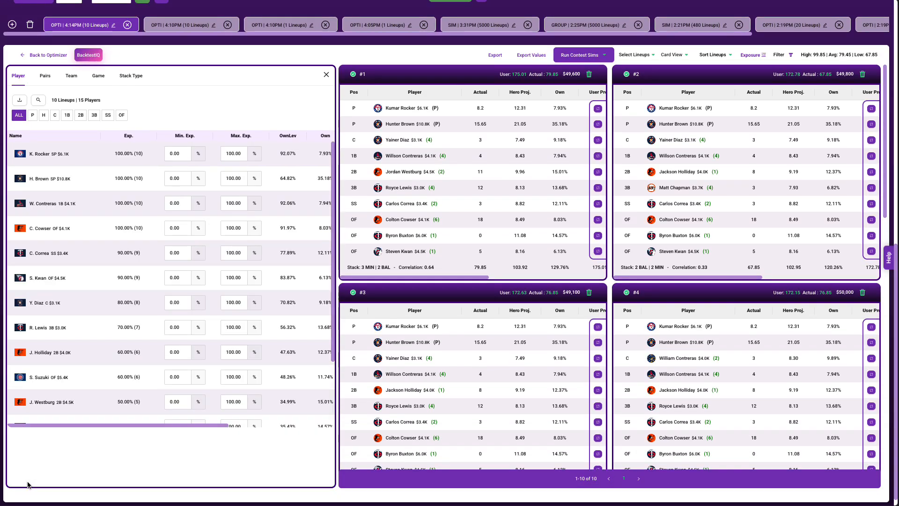
{"action": "scroll", "coordinate": [714, 169], "scroll_direction": "down", "scroll_amount": 2}
{"action": "scroll", "coordinate": [714, 170], "scroll_direction": "down", "scroll_amount": 8}
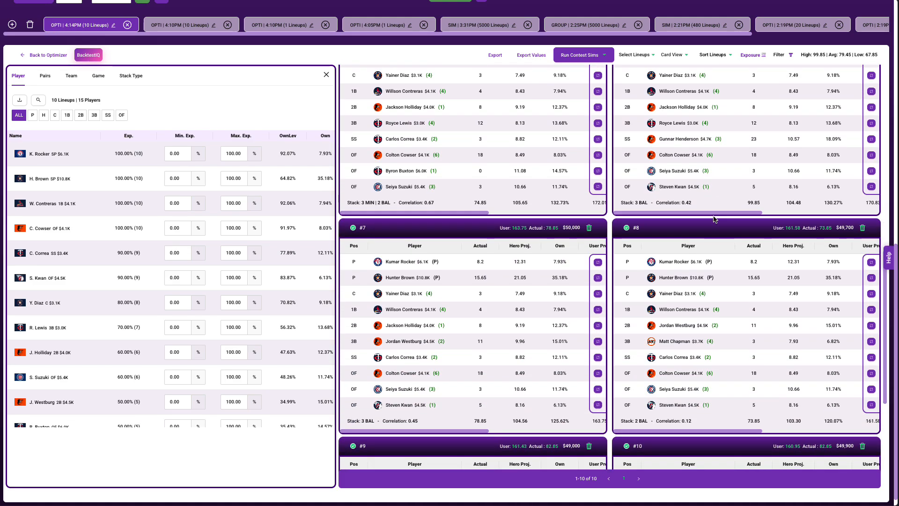
{"action": "scroll", "coordinate": [714, 219], "scroll_direction": "down", "scroll_amount": 5}
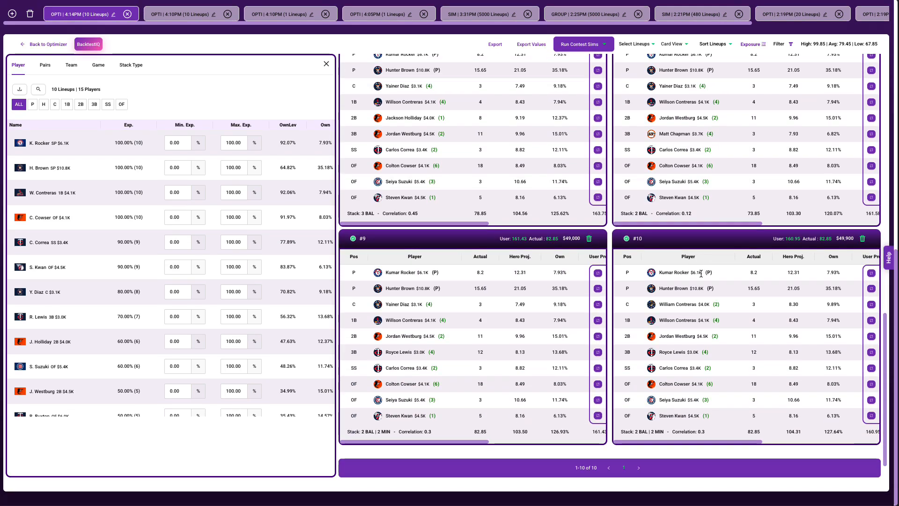
{"action": "scroll", "coordinate": [701, 276], "scroll_direction": "up", "scroll_amount": 6}
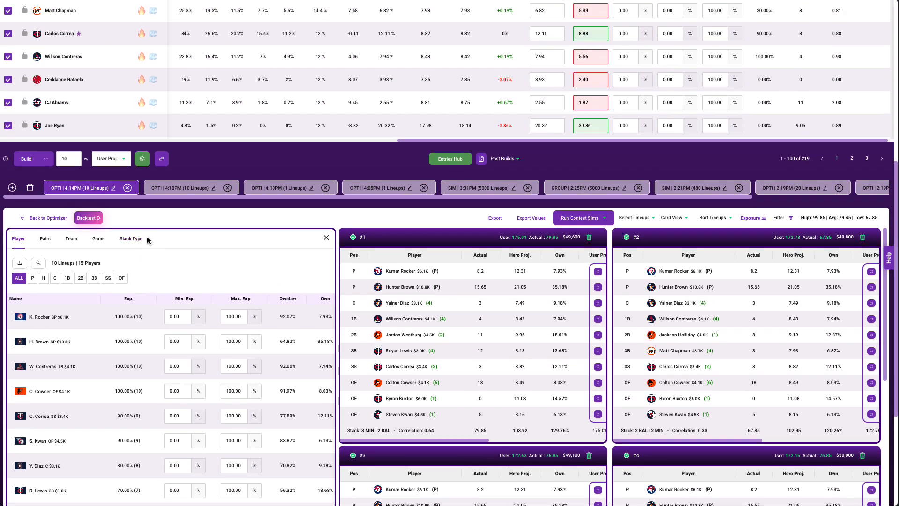
Examine the build's stack type and player exposures, and return to the player table
{"action": "left_click", "coordinate": [136, 238]}
{"action": "left_click", "coordinate": [19, 238]}
{"action": "scroll", "coordinate": [257, 309], "scroll_direction": "up", "scroll_amount": 3}
{"action": "scroll", "coordinate": [259, 309], "scroll_direction": "up", "scroll_amount": 4}
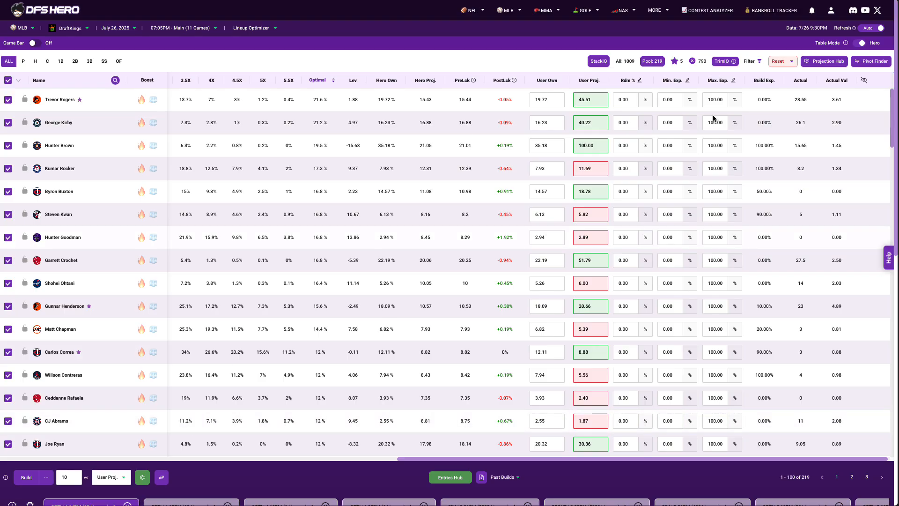
Reopen the Projection Hub's Architect
{"action": "left_click", "coordinate": [817, 60]}
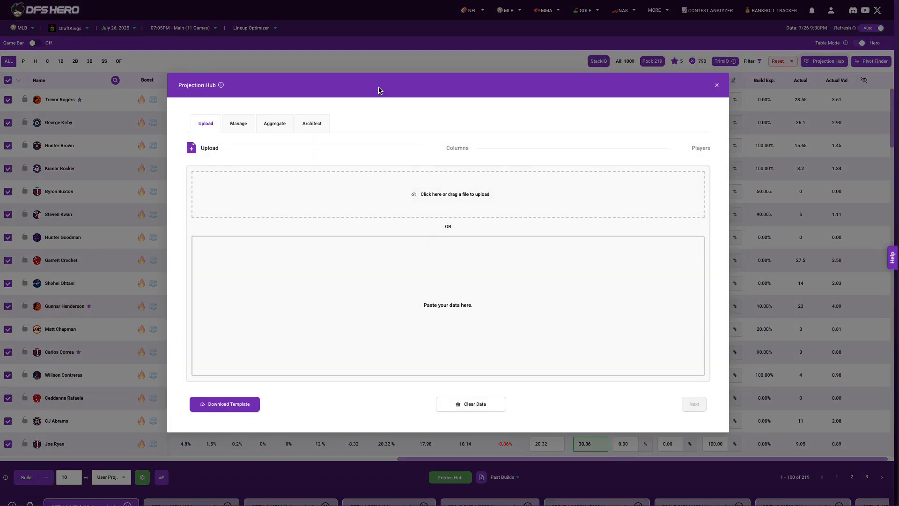
{"action": "left_click", "coordinate": [314, 122]}
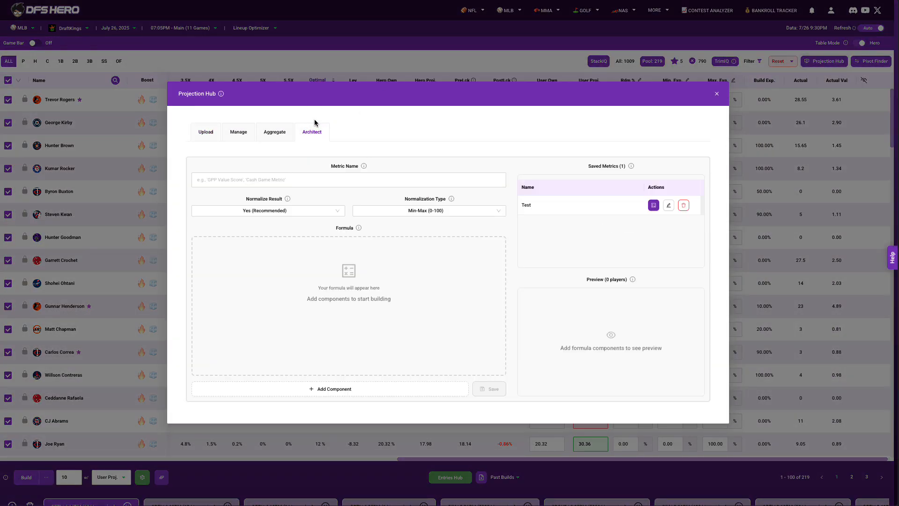